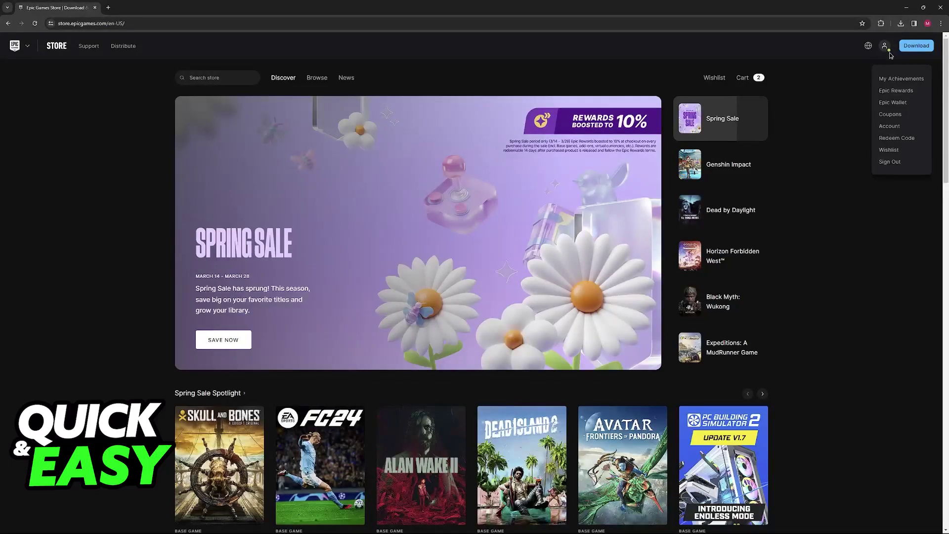
# Go to Account > Apps and Accounts and highlight the linked Xbox account's name and username
pyautogui.click(893, 127)
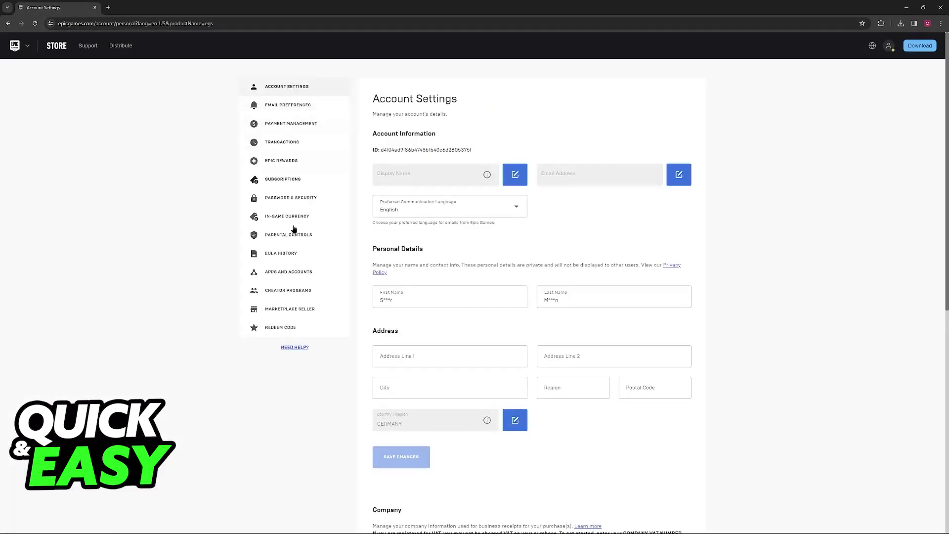
pyautogui.click(291, 276)
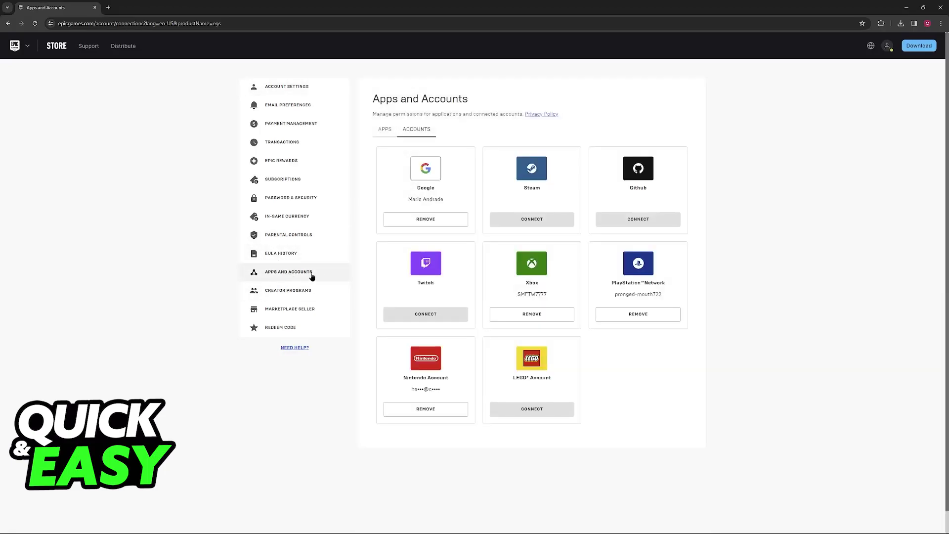
pyautogui.doubleClick(531, 281)
pyautogui.moveTo(554, 295); pyautogui.dragTo(537, 293)
pyautogui.click(542, 318)
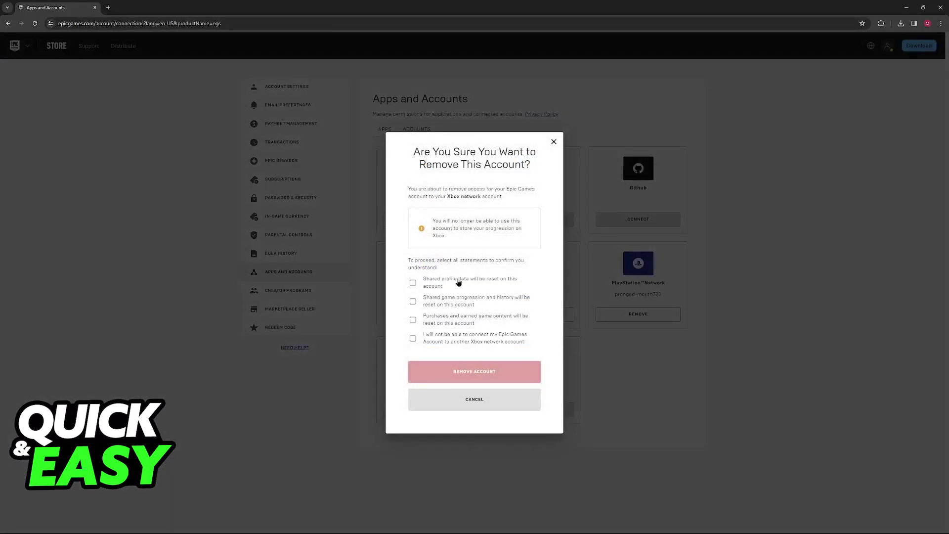
pyautogui.click(554, 141)
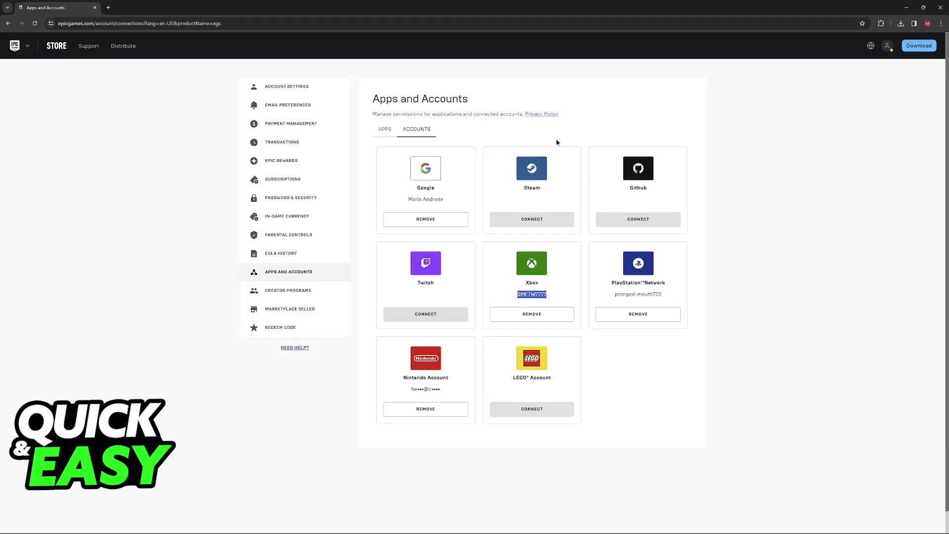
pyautogui.click(533, 292)
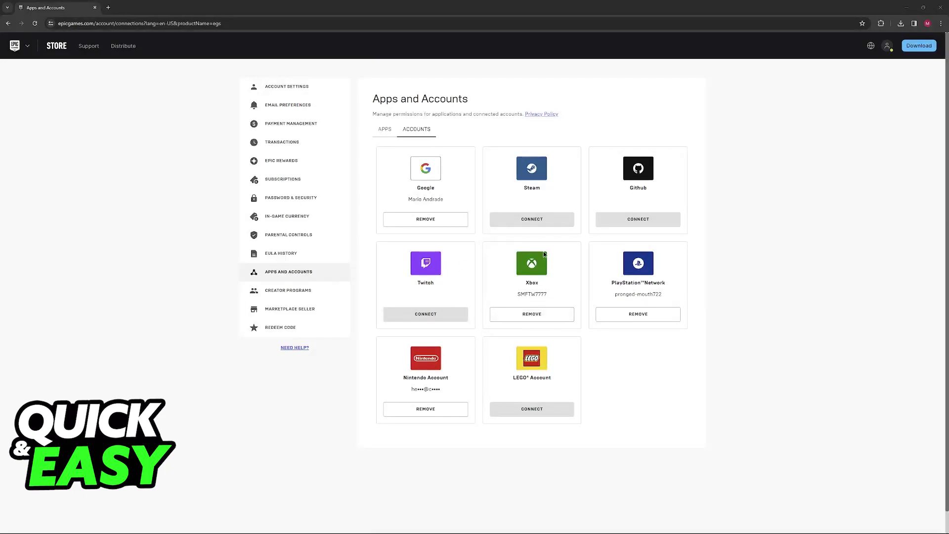
pyautogui.moveTo(318, 352); pyautogui.dragTo(287, 349)
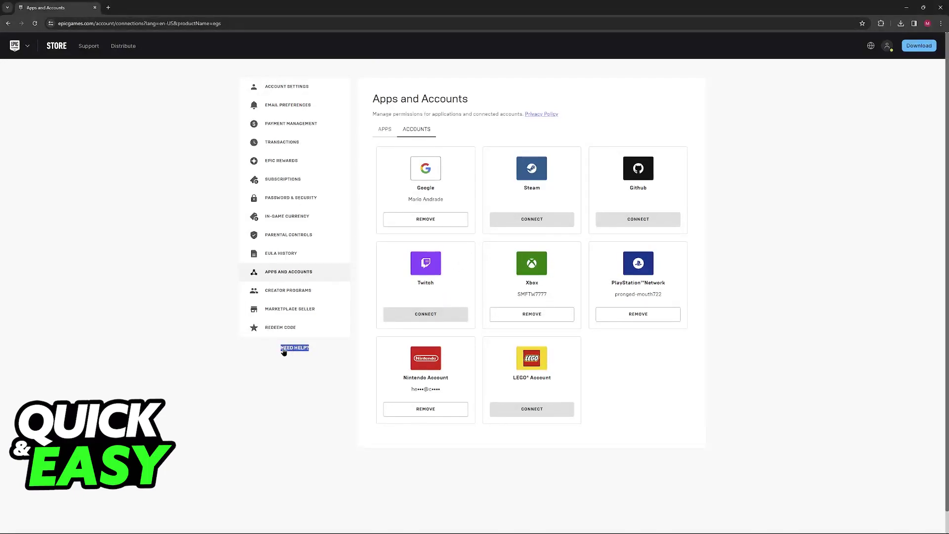
# Open the Epic Accounts help page via Need Help, then its Contact Us support request form
pyautogui.click(287, 349)
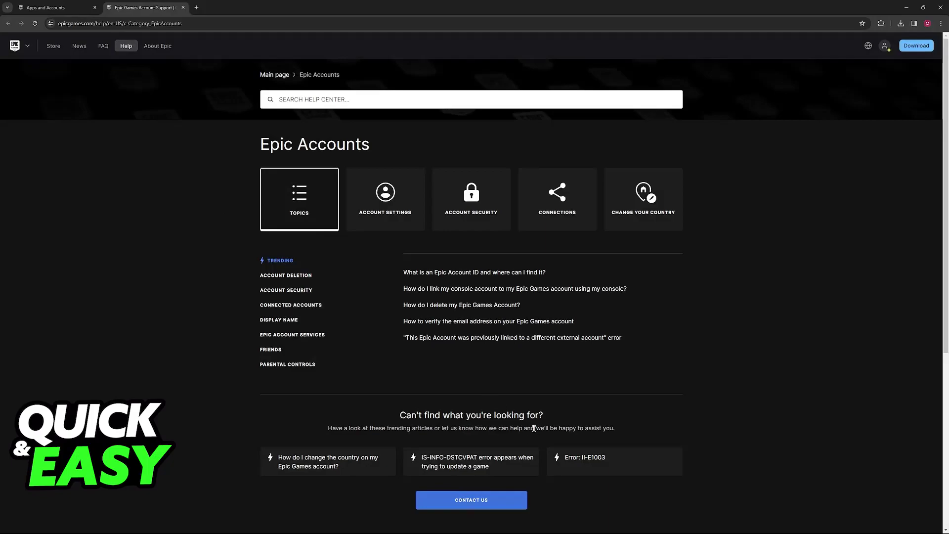
pyautogui.scroll(-1, 489, 482)
pyautogui.scroll(-1, 489, 480)
pyautogui.click(472, 323)
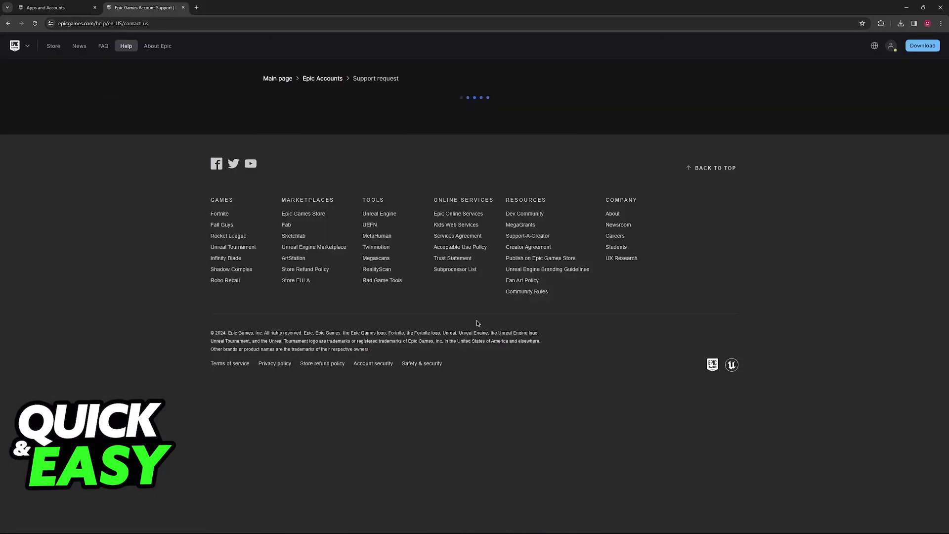